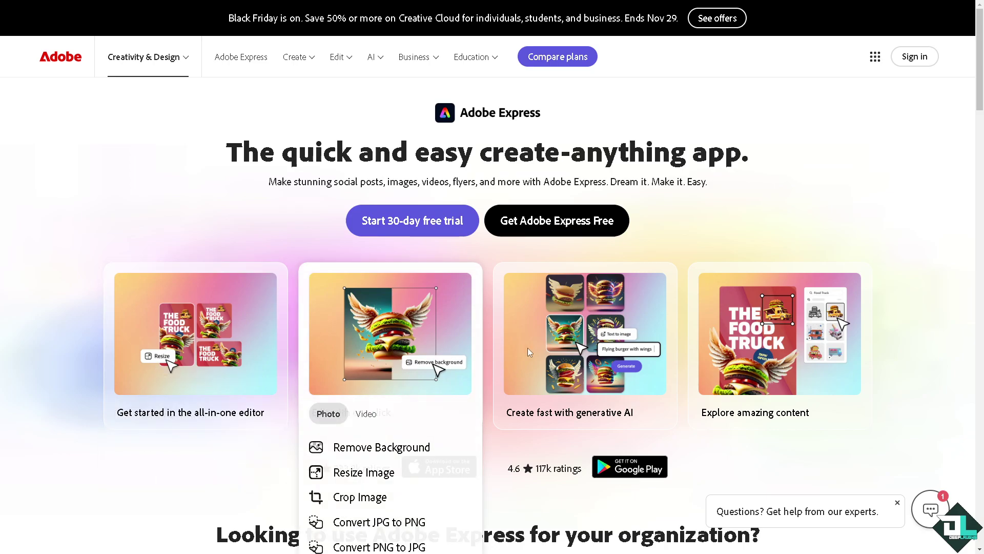
Browse the homepage feature cards and go to the Adobe Express sign-in page
mouse_move(602, 352)
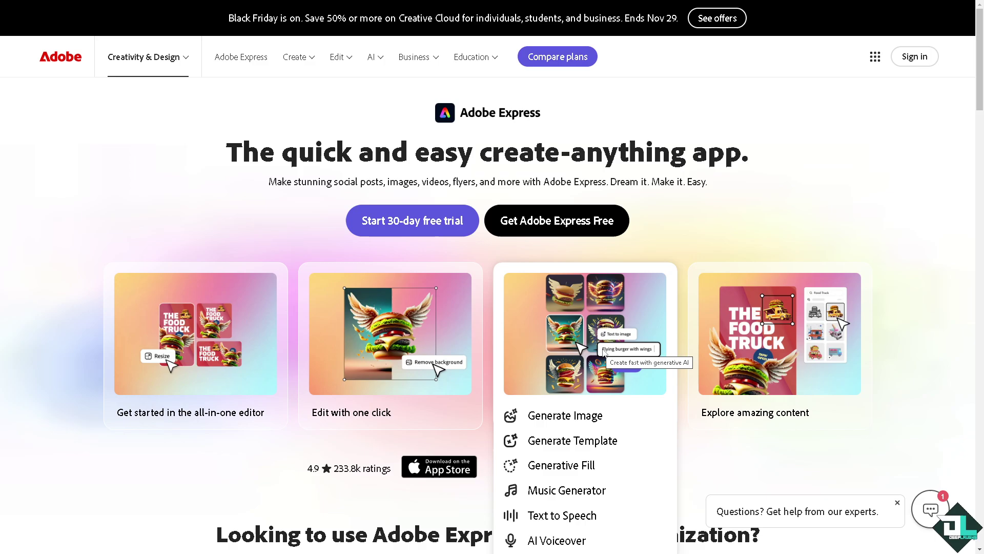
mouse_move(807, 351)
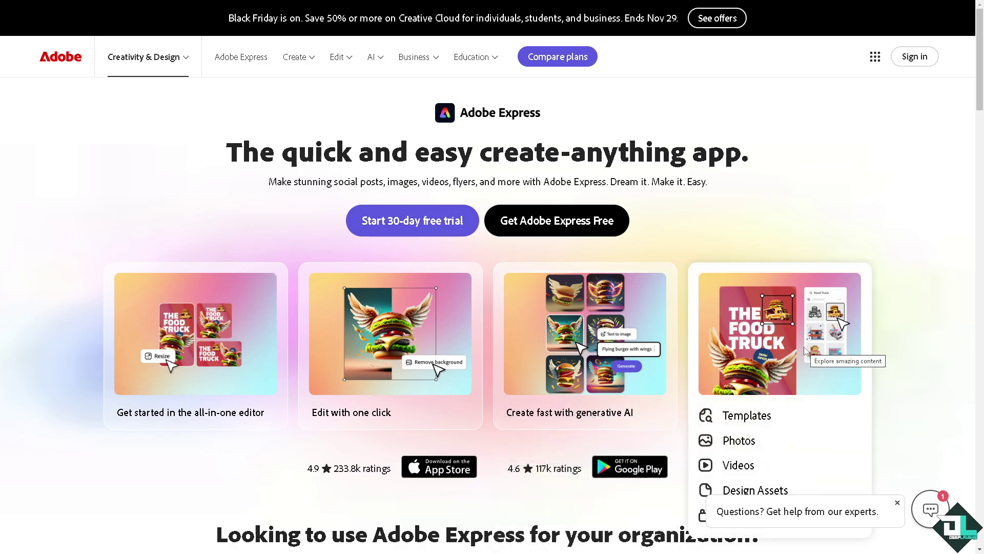
mouse_move(252, 322)
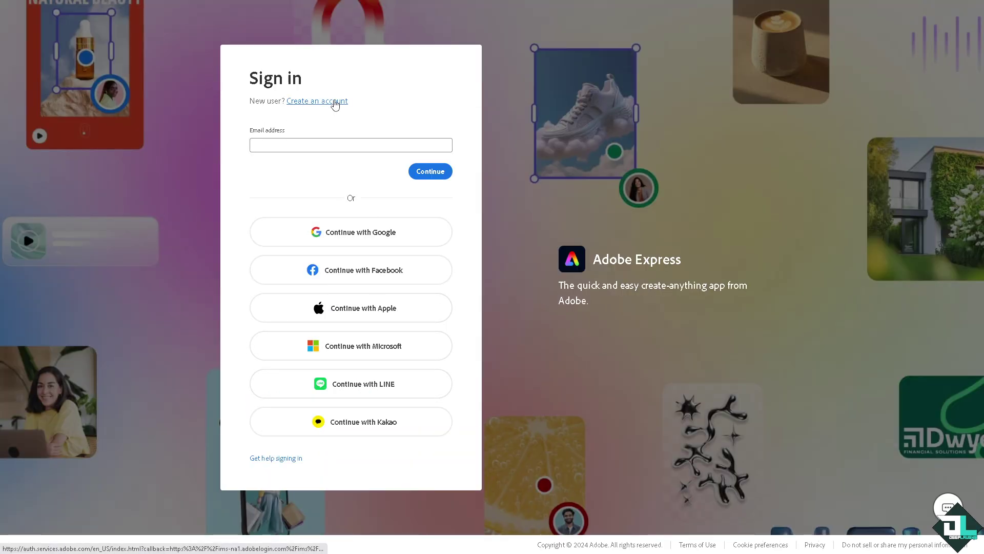
Start account creation and open the ADOBE EXPRESS TOPICS project in the editor
click(334, 103)
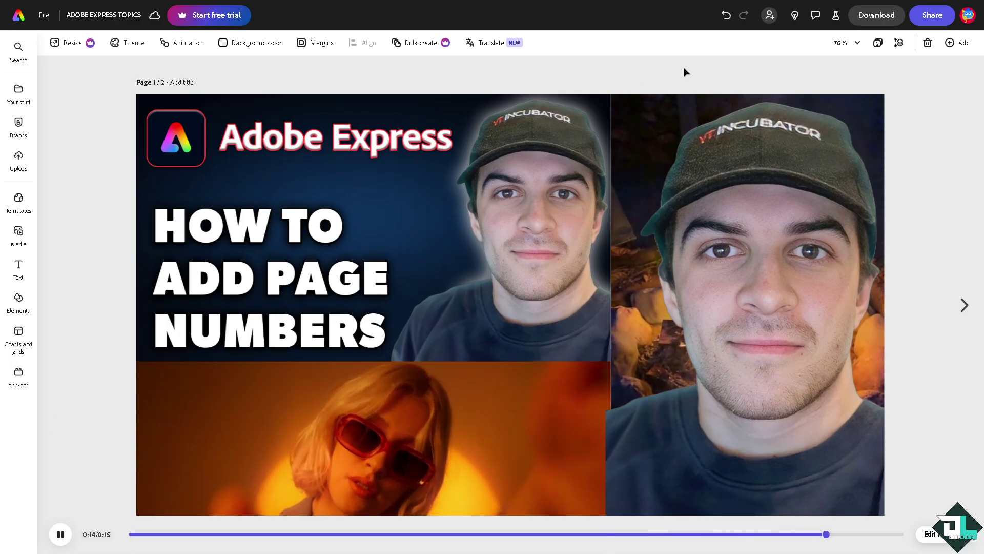
Add a new blank page to the design
click(963, 45)
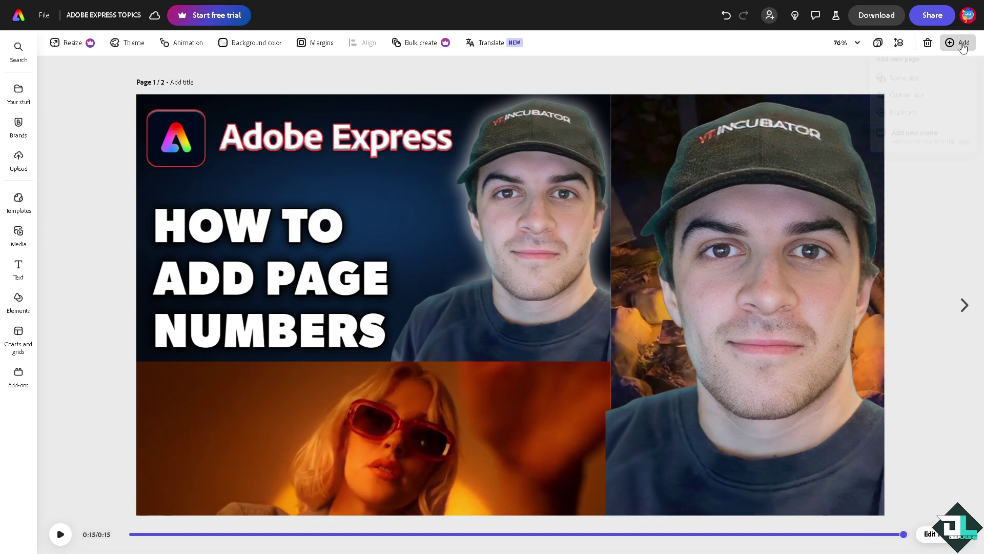
click(936, 86)
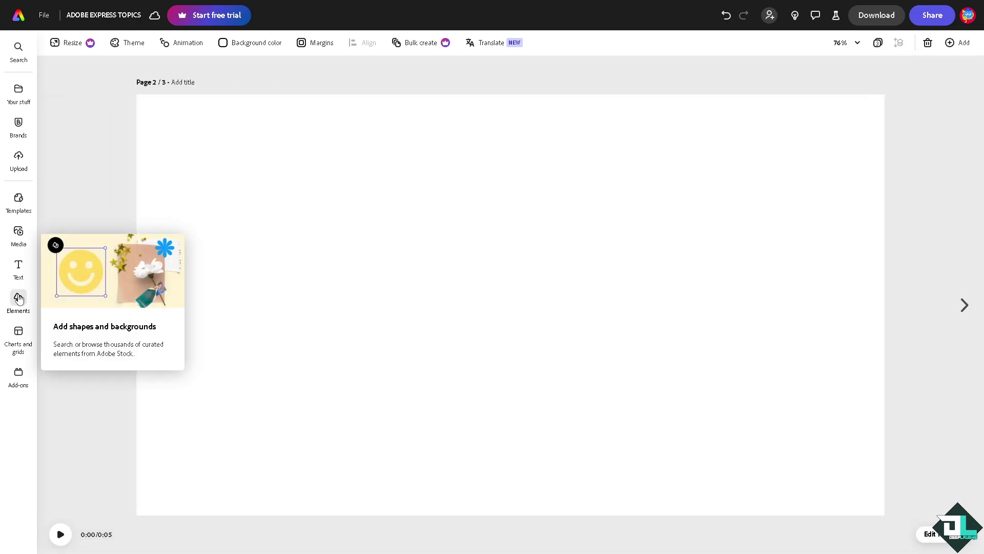
click(19, 235)
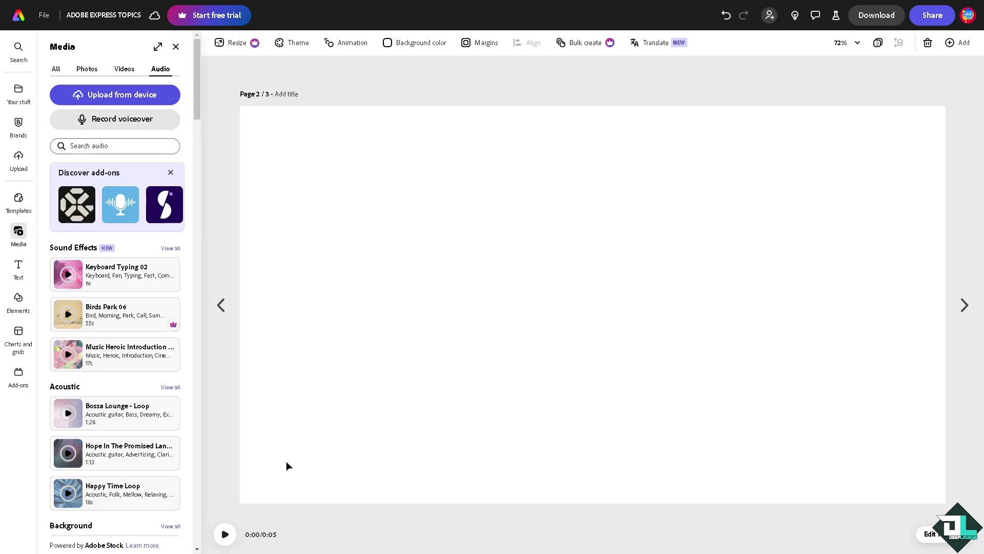
Copy the page-1 thumbnail onto the new page, resizing it and shifting it right
click(220, 304)
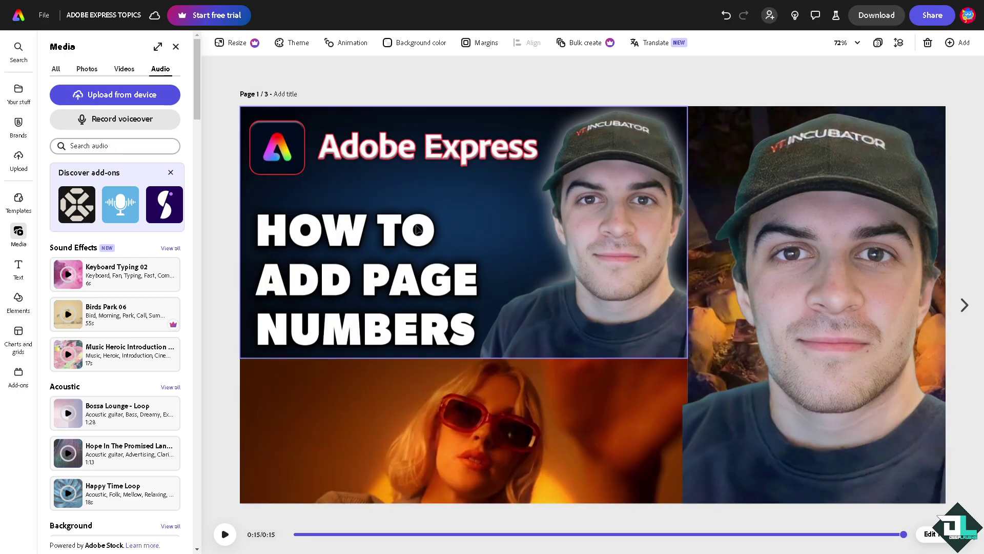
click(418, 229)
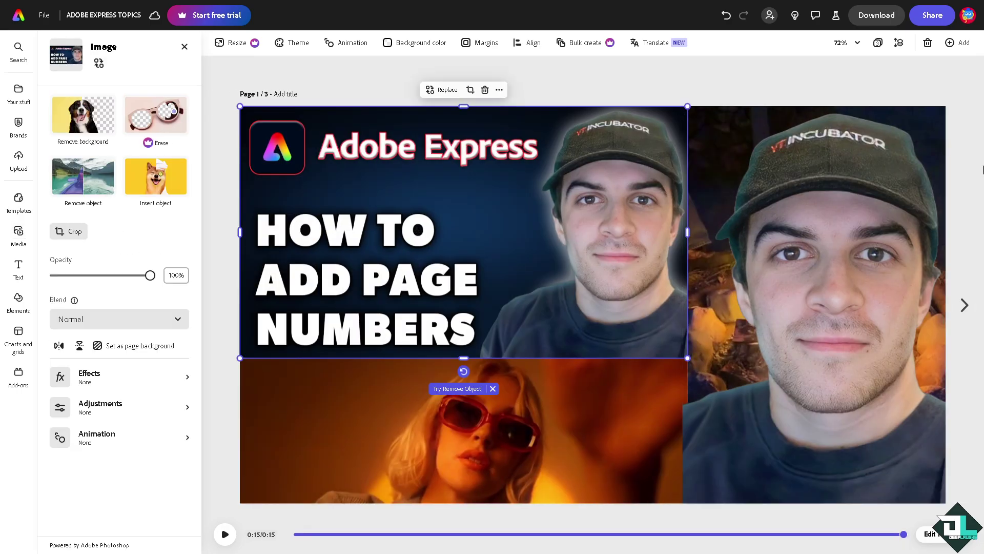
key(Page_Down)
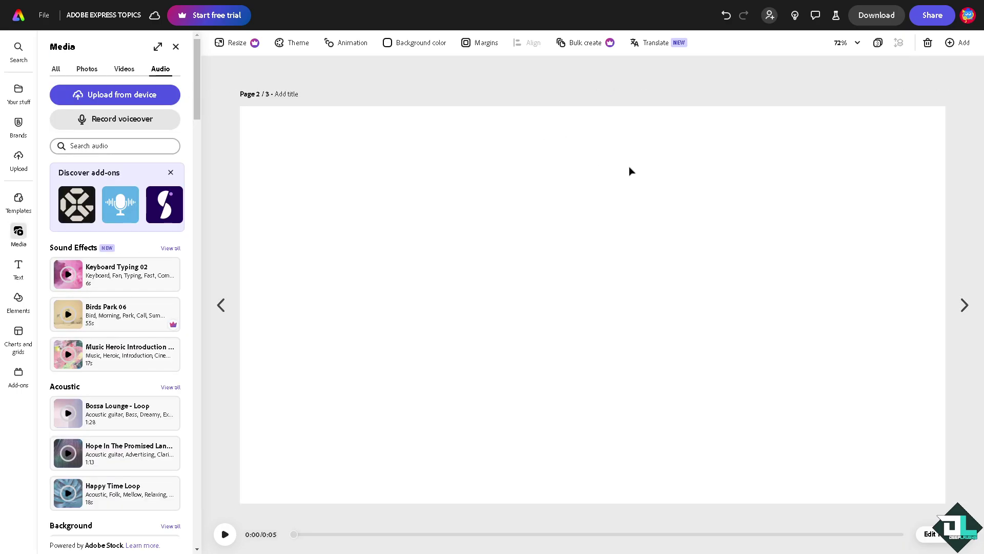
key(ctrl+v)
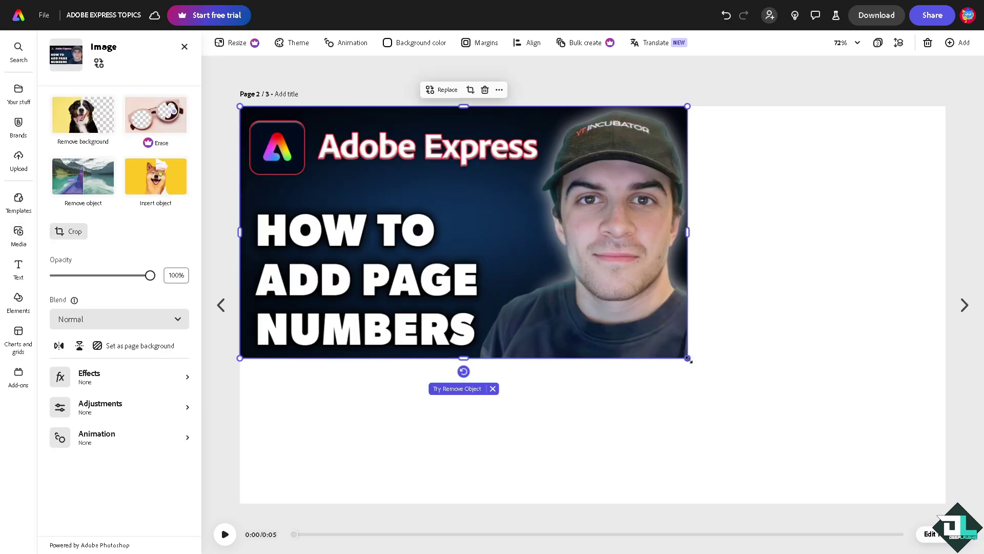
drag(688, 358, 790, 382)
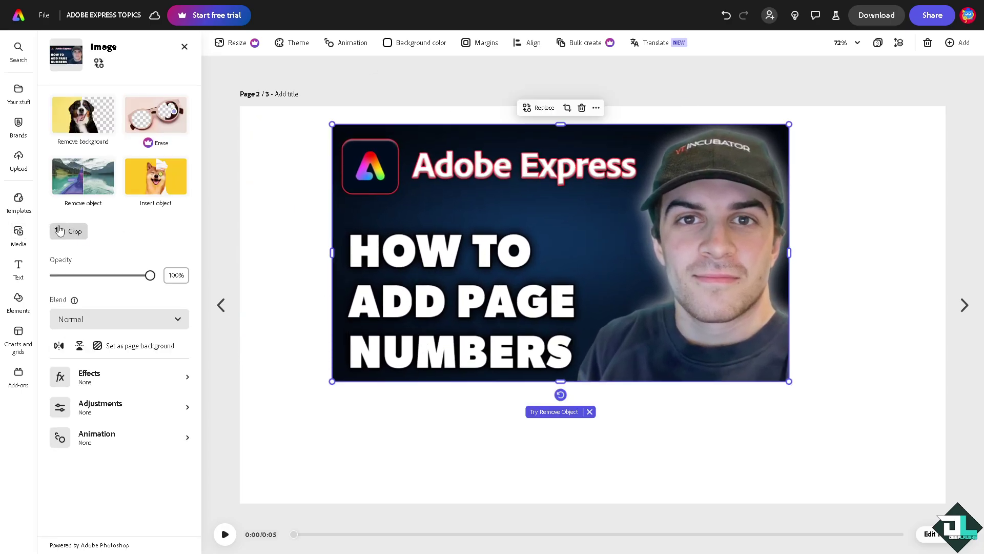
Add a small grey square in the page's bottom-right corner
click(18, 298)
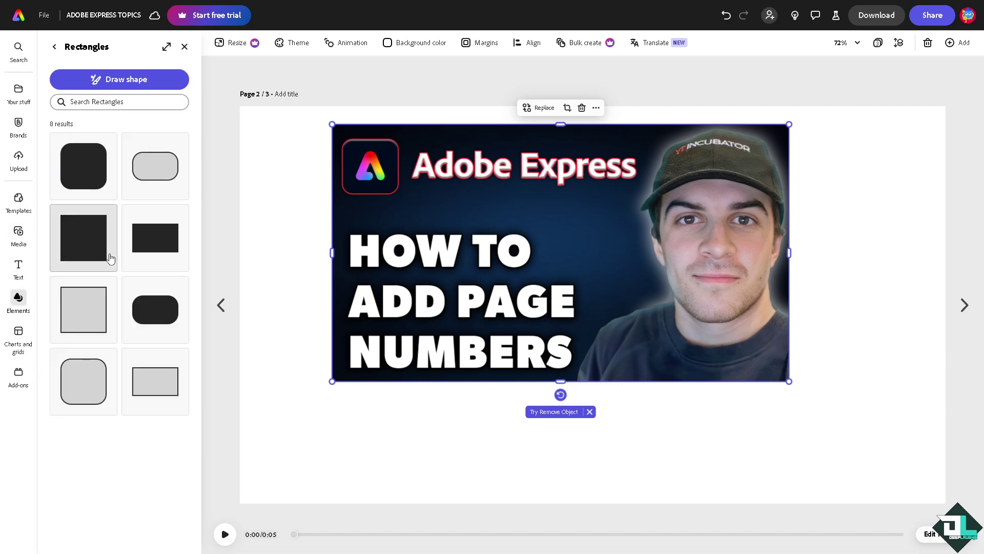
click(91, 316)
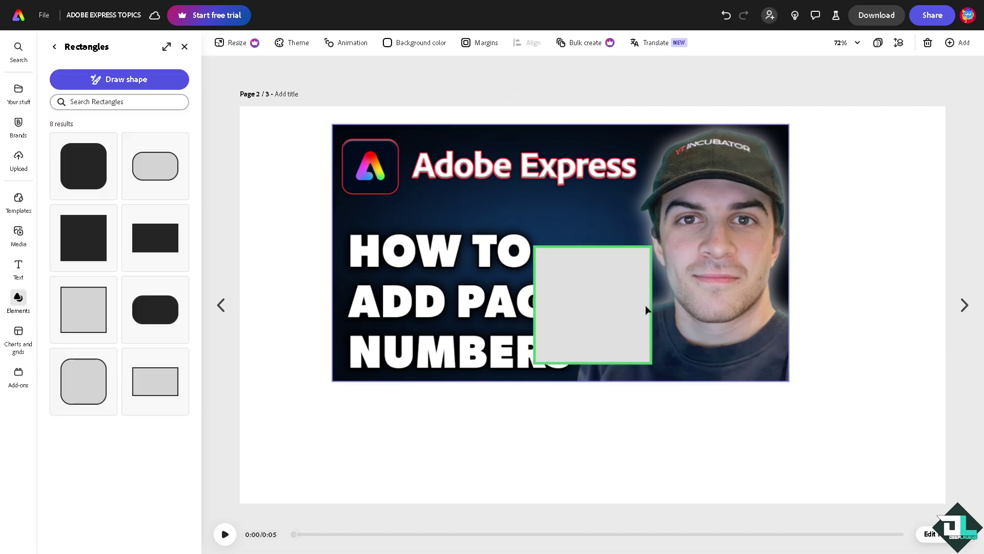
drag(648, 307, 875, 429)
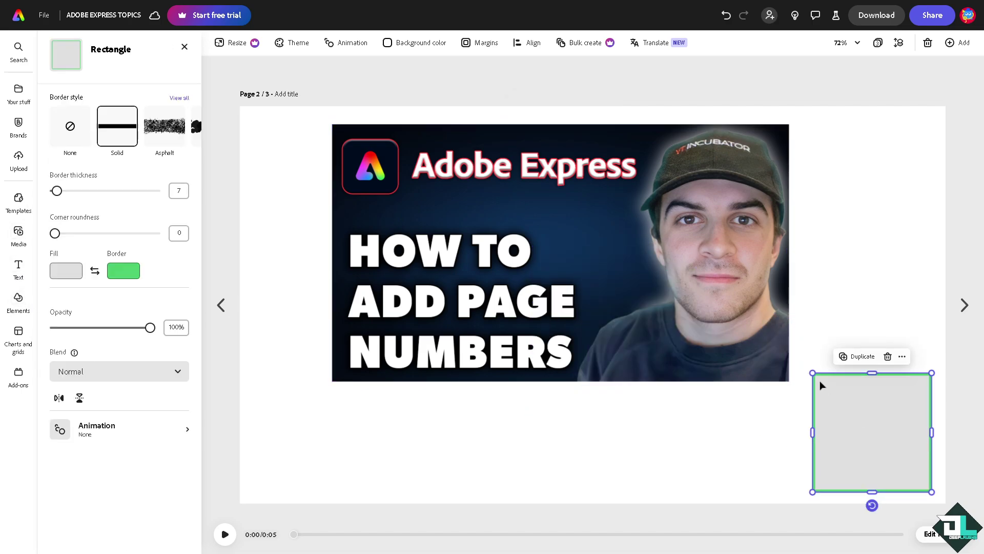
drag(816, 377, 894, 438)
click(676, 483)
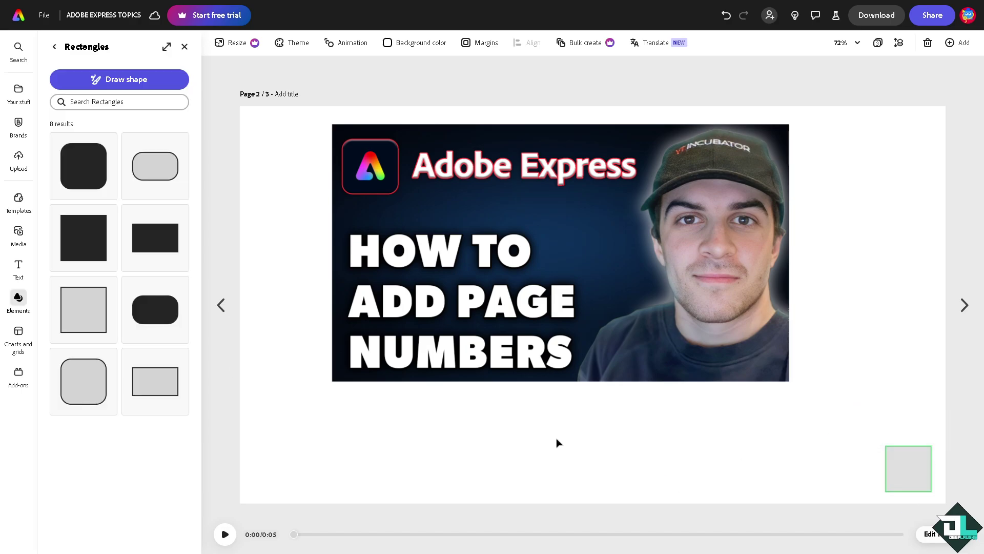
Add a PAGE text label and move it to the bottom-right corner
click(18, 266)
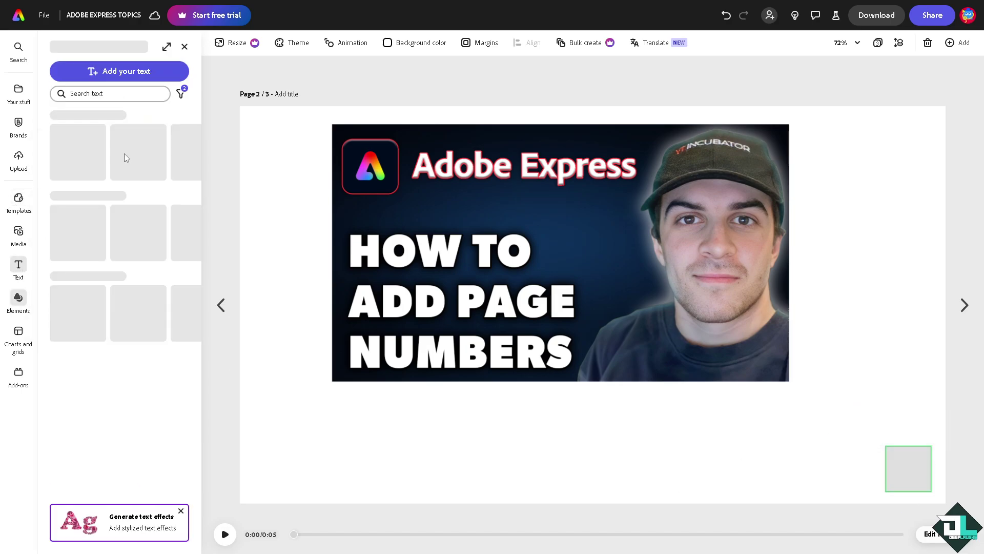
click(110, 71)
text(PAGE 1)
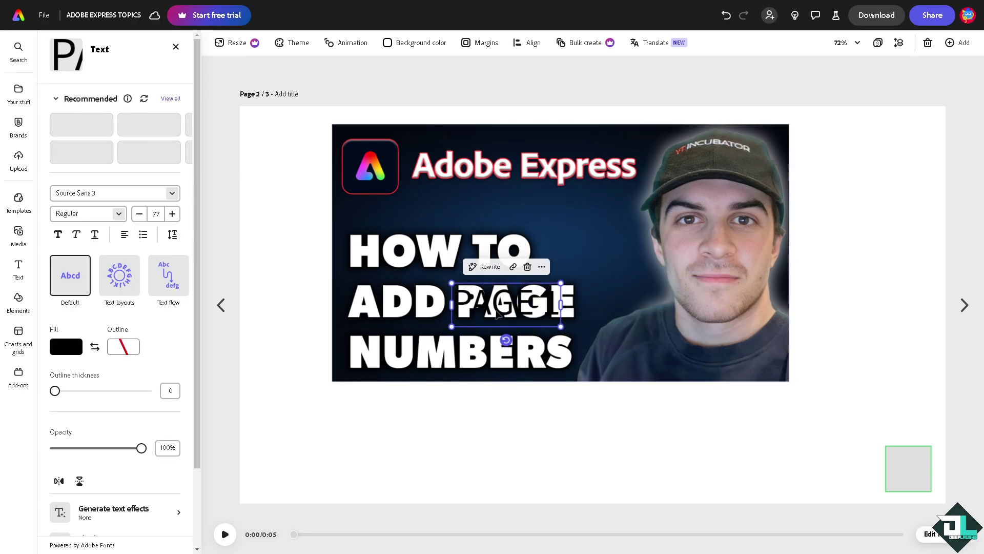
drag(551, 309, 932, 459)
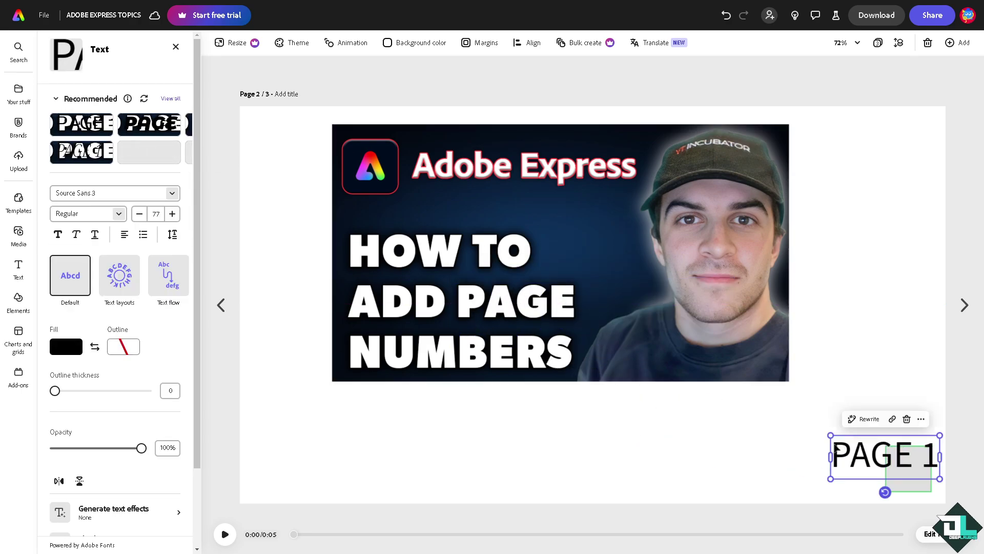
drag(829, 435, 908, 469)
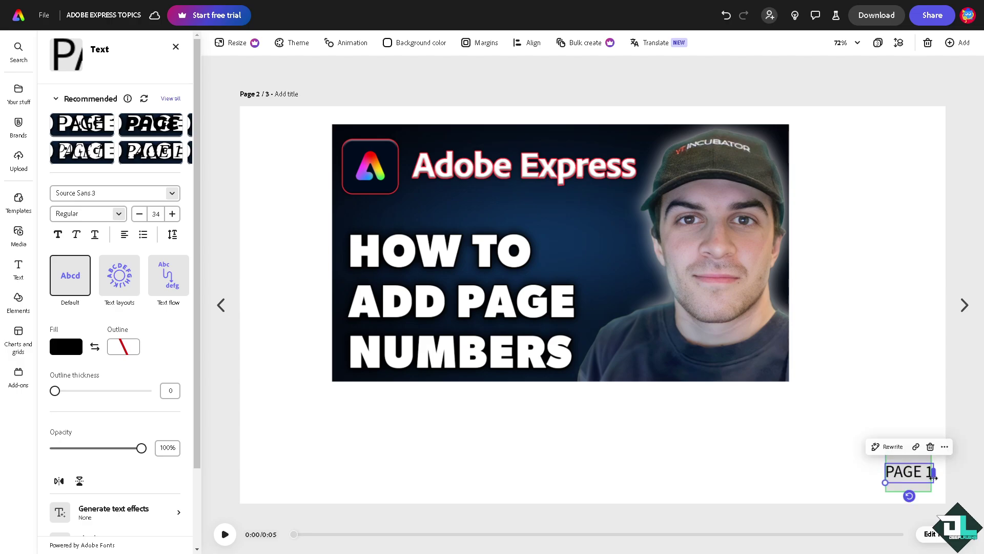
click(934, 477)
click(933, 482)
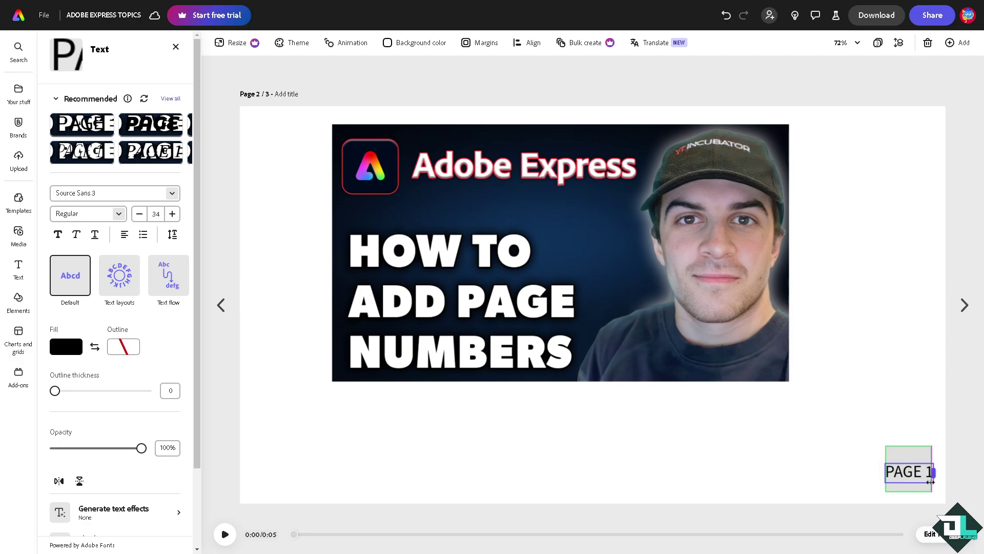
Shrink the PAGE 1 label to fit and align it with the box behind it
drag(886, 482, 901, 471)
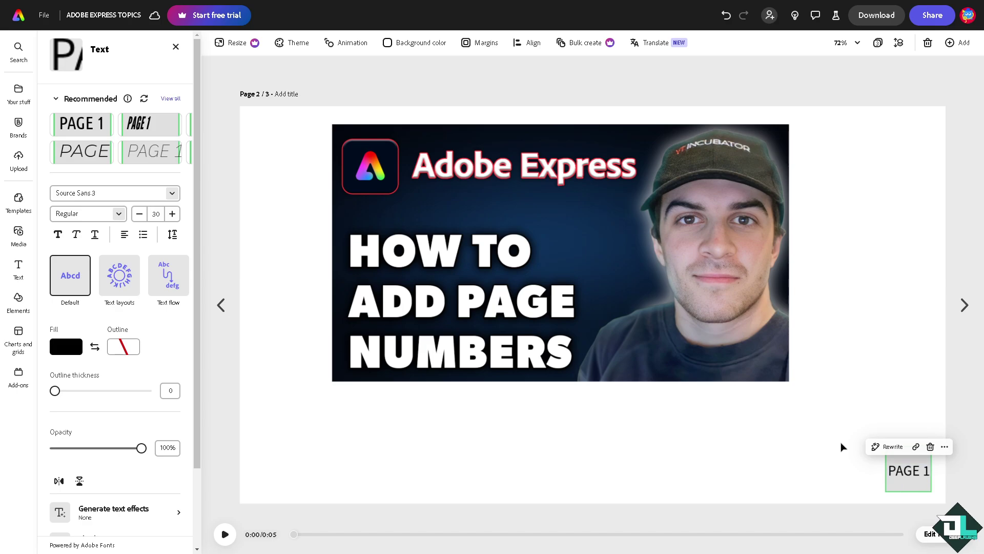
key(Right)
key(Right)
key(Right)
click(891, 467)
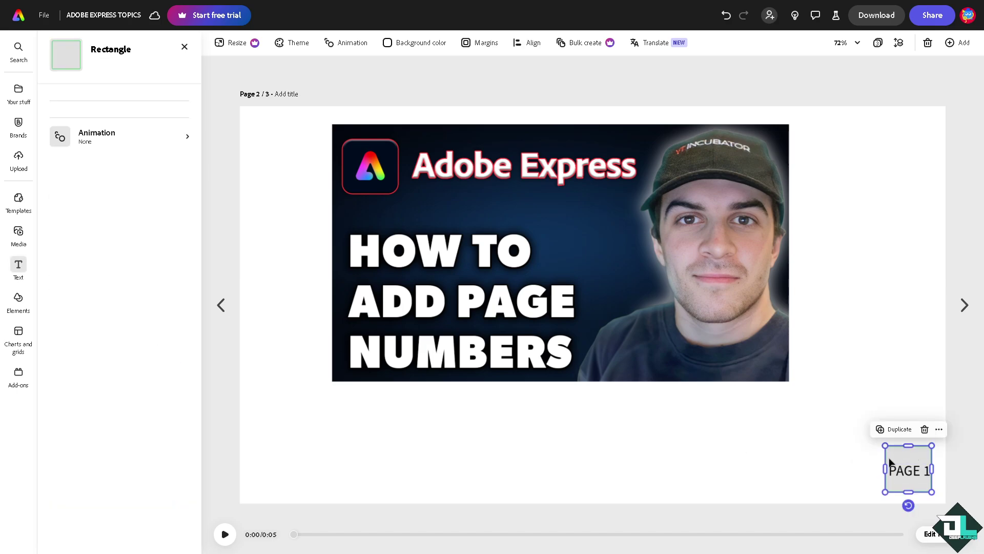
key(Right)
key(Right)
key(Right)
key(Right)
key(Right)
key(Right)
key(Right)
key(Right)
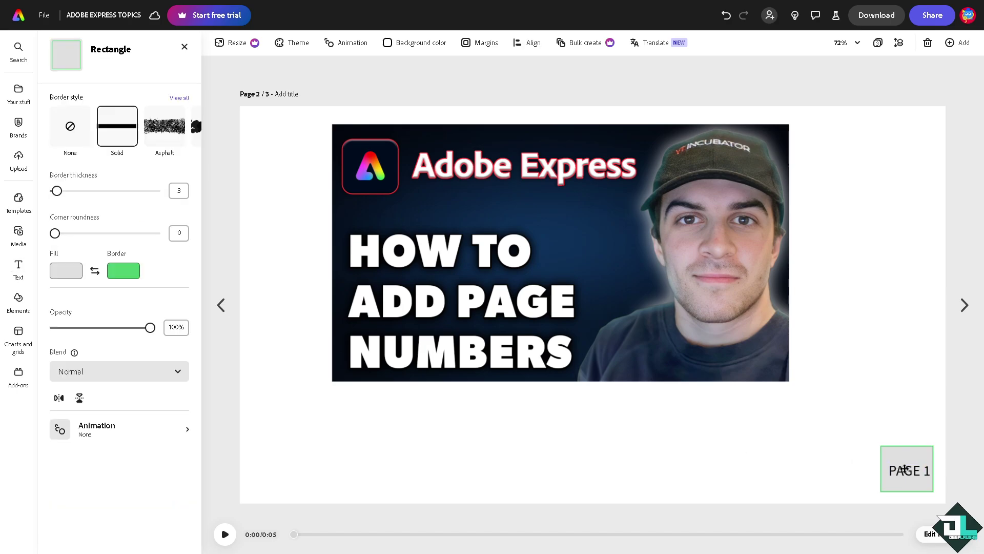
Duplicate the page and change its corner label to PAGE 2
click(831, 433)
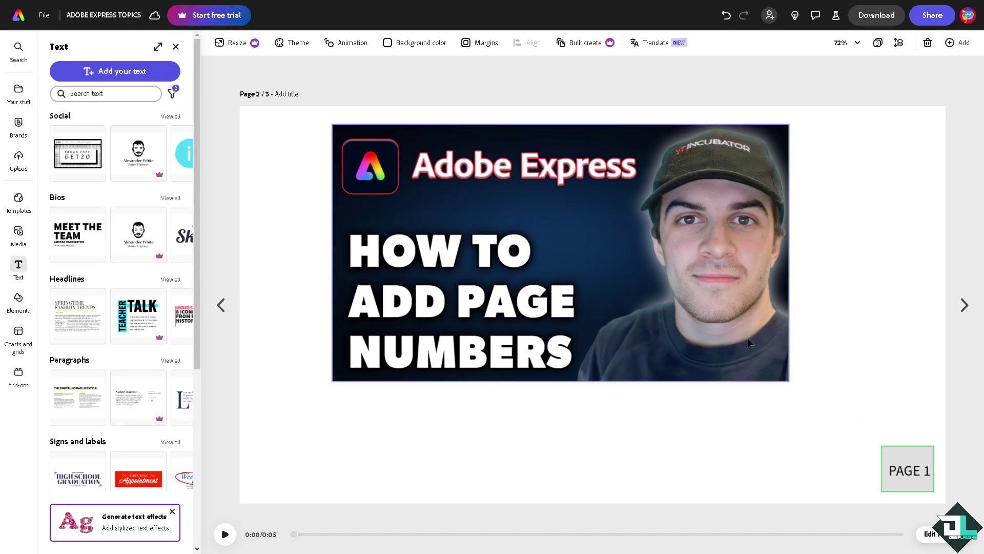
click(964, 43)
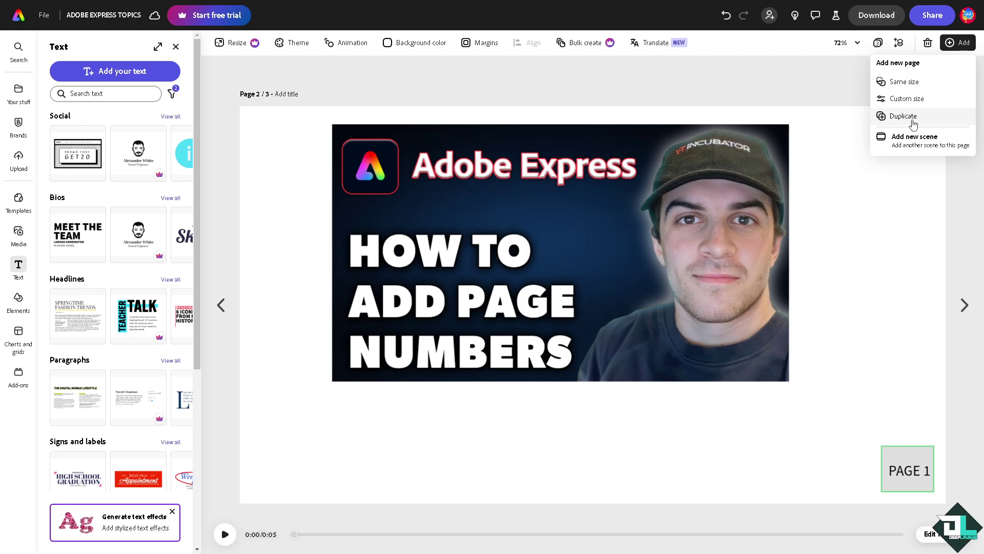
click(913, 121)
click(918, 474)
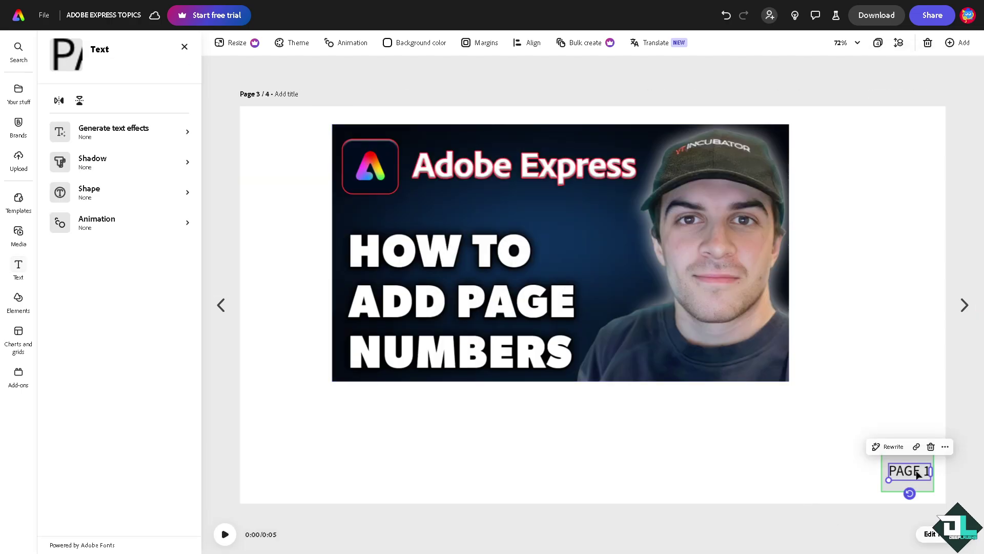
double_click(926, 471)
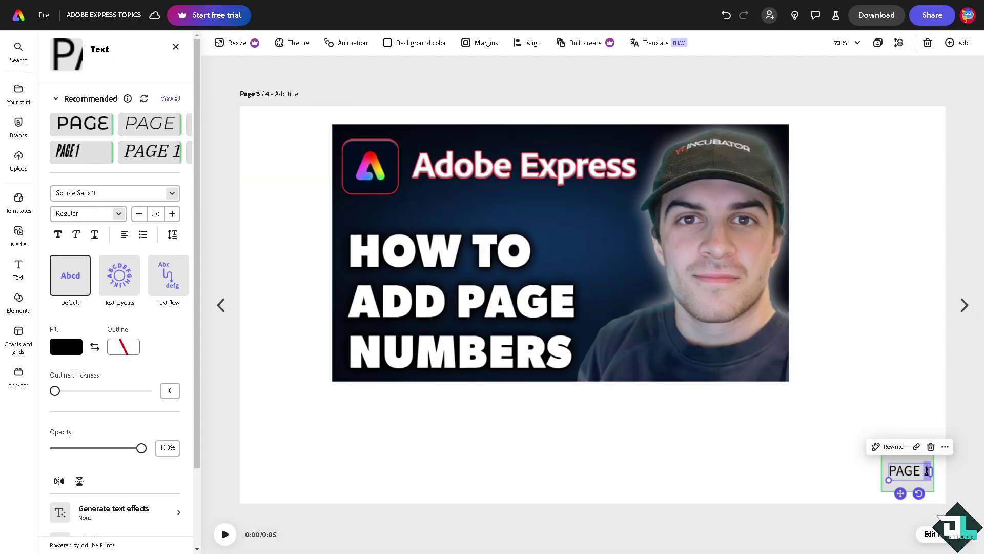
text(2)
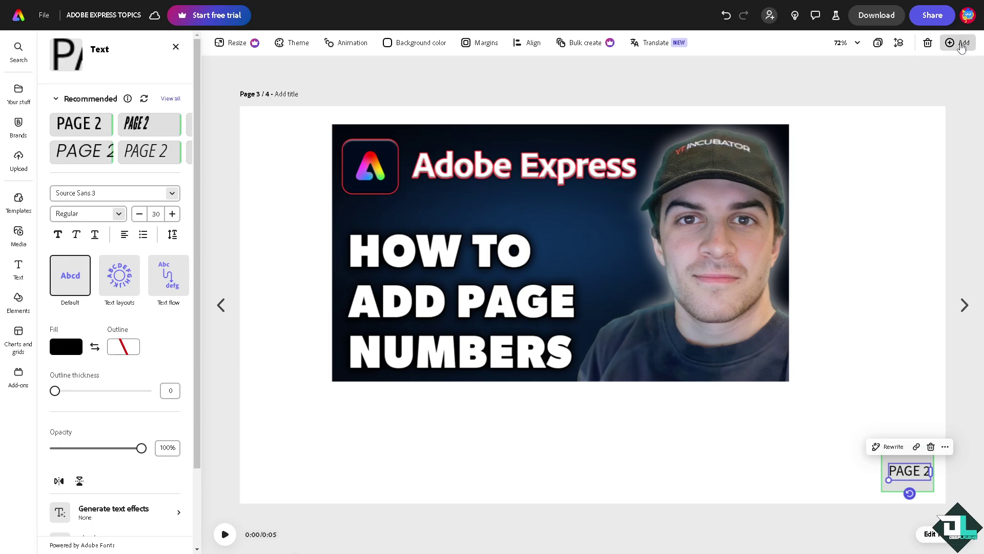
Duplicate the PAGE 2 page and change its label to PAGE 3
click(962, 45)
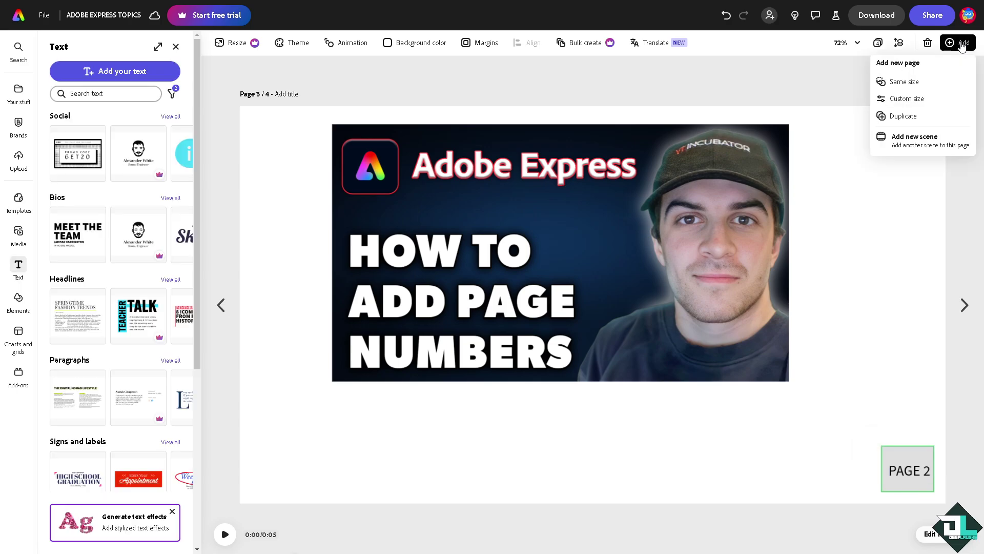
click(903, 116)
double_click(926, 471)
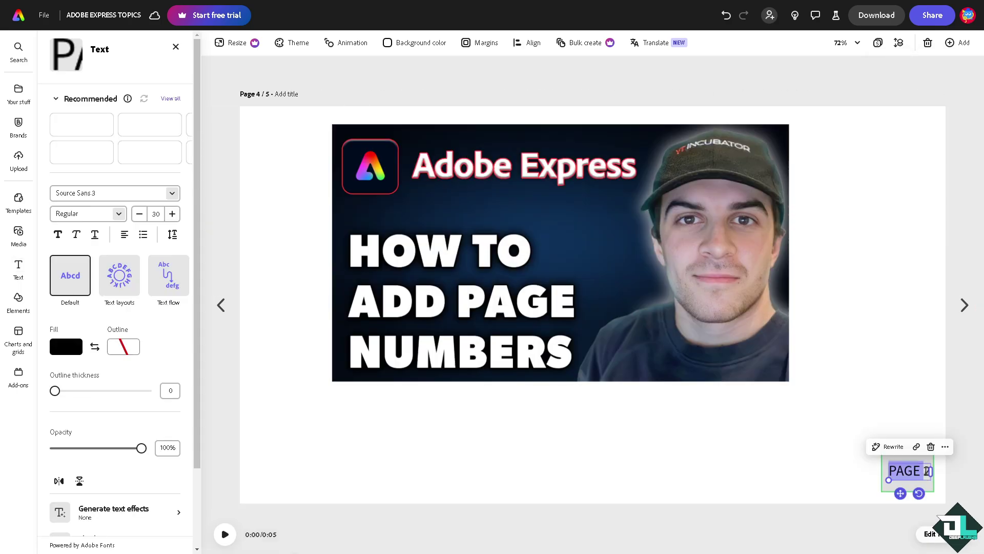
double_click(927, 471)
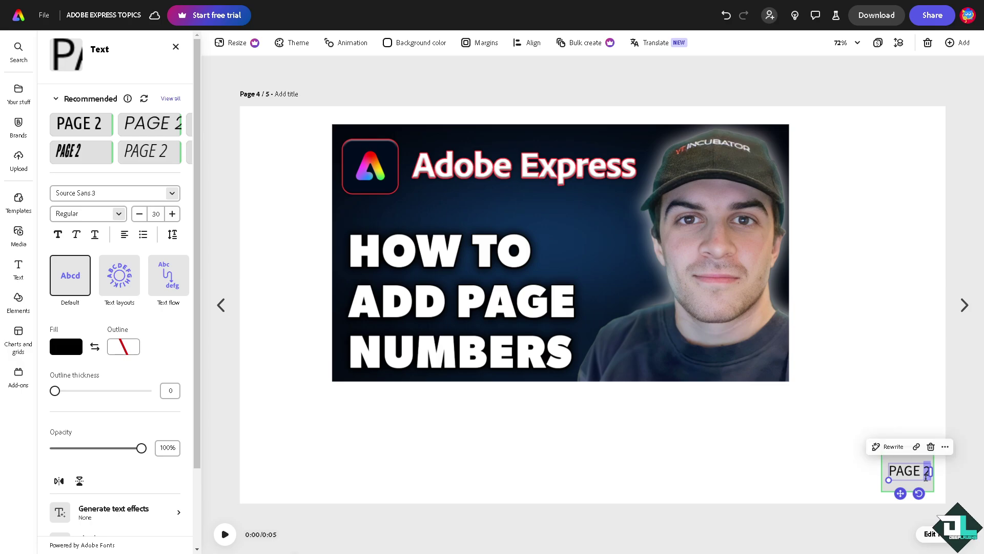
text(3)
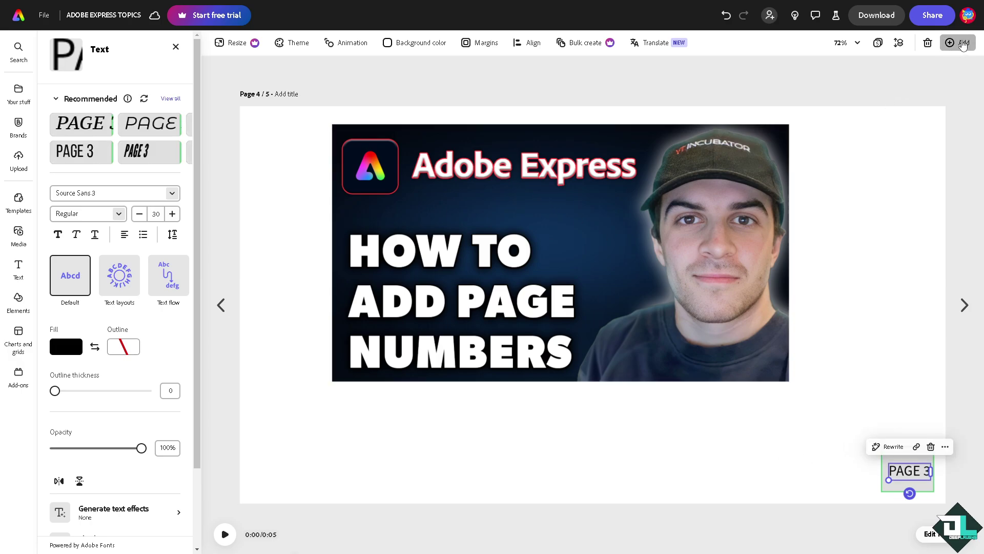
click(962, 43)
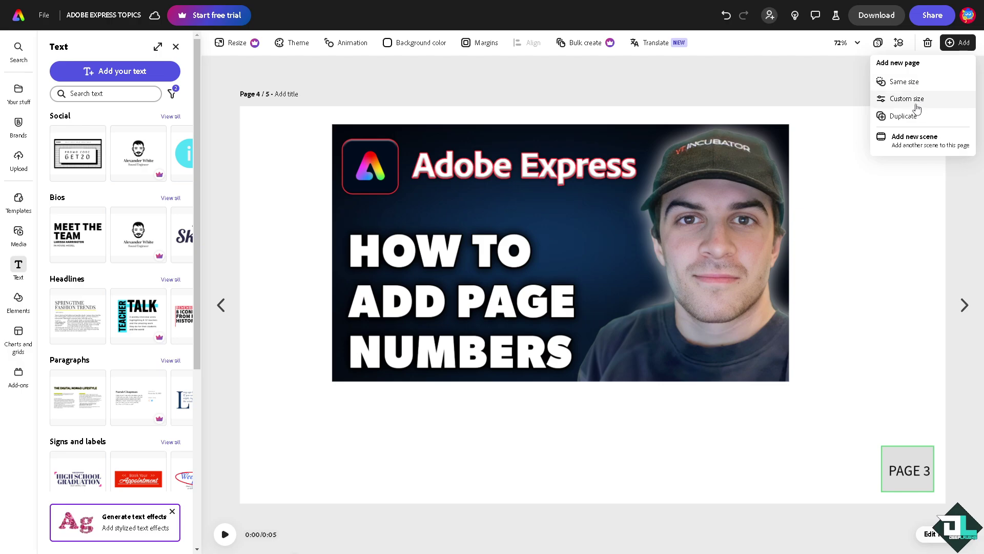
Add a blank same-size page, then duplicate the PAGE 3 page
click(904, 82)
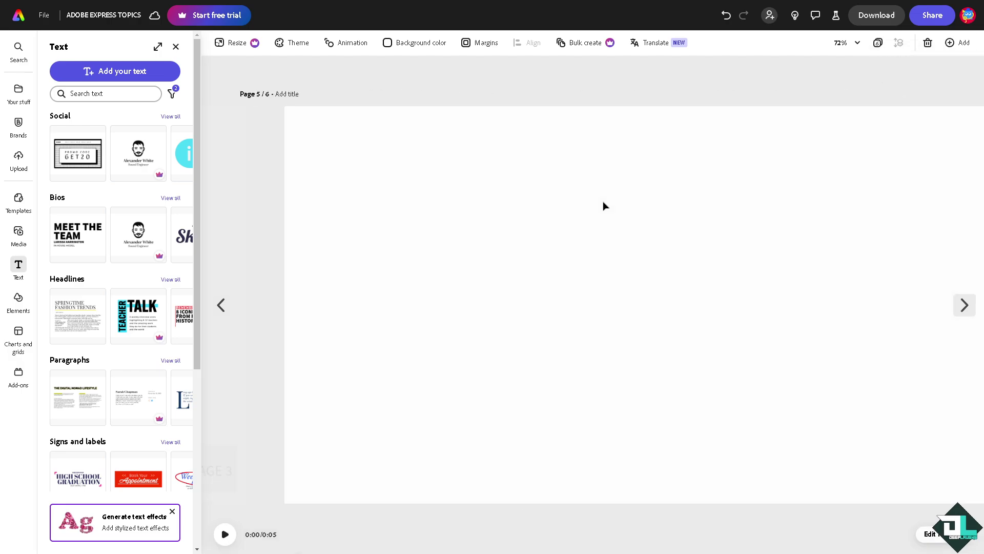
click(222, 306)
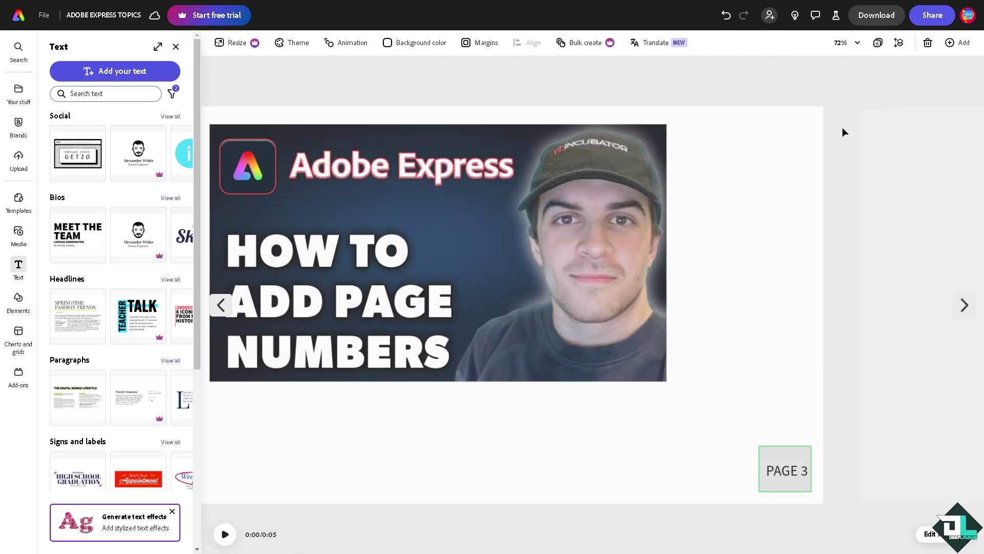
click(962, 46)
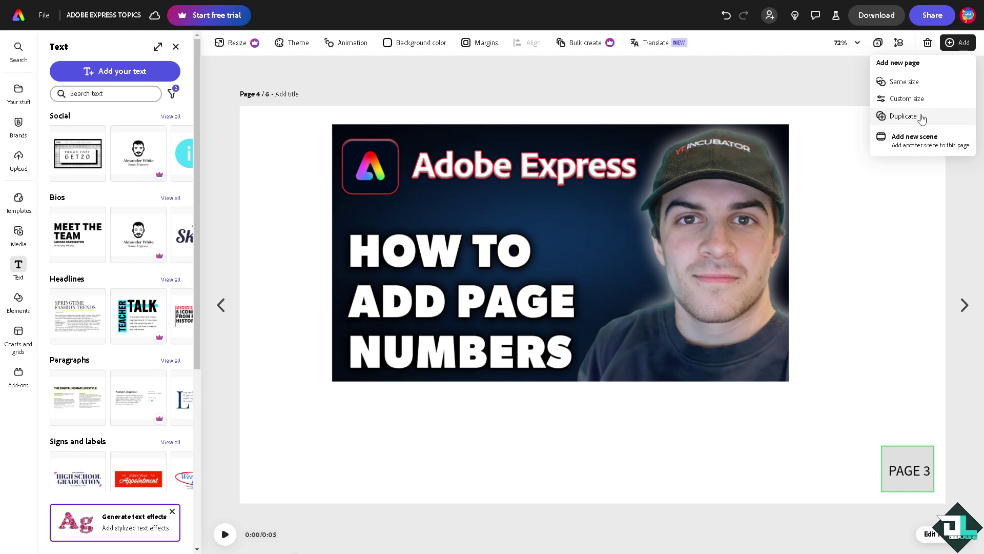
click(903, 116)
Replace the copy's PAGE 3 label and box with a plain numeral 1 at bottom right
click(913, 476)
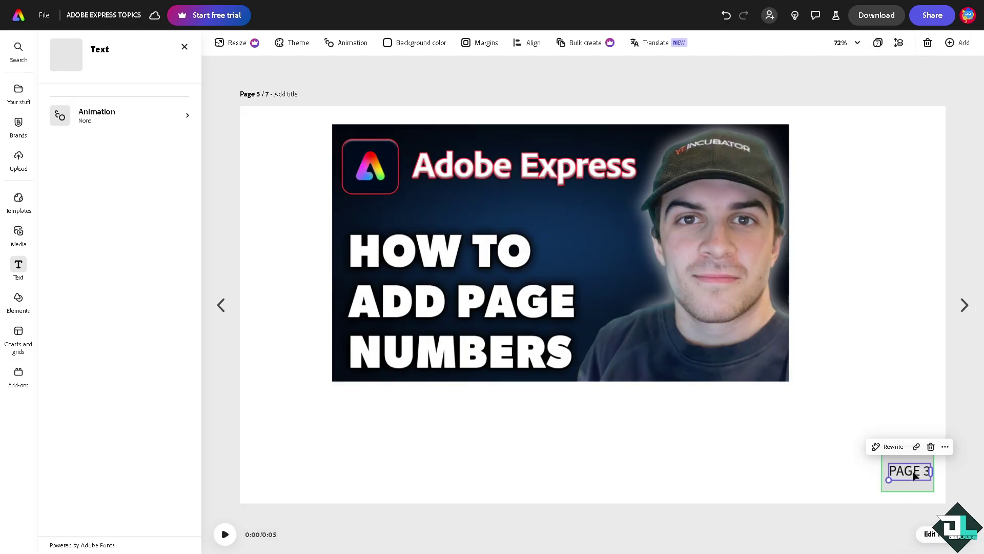
key(Delete)
click(910, 477)
key(Delete)
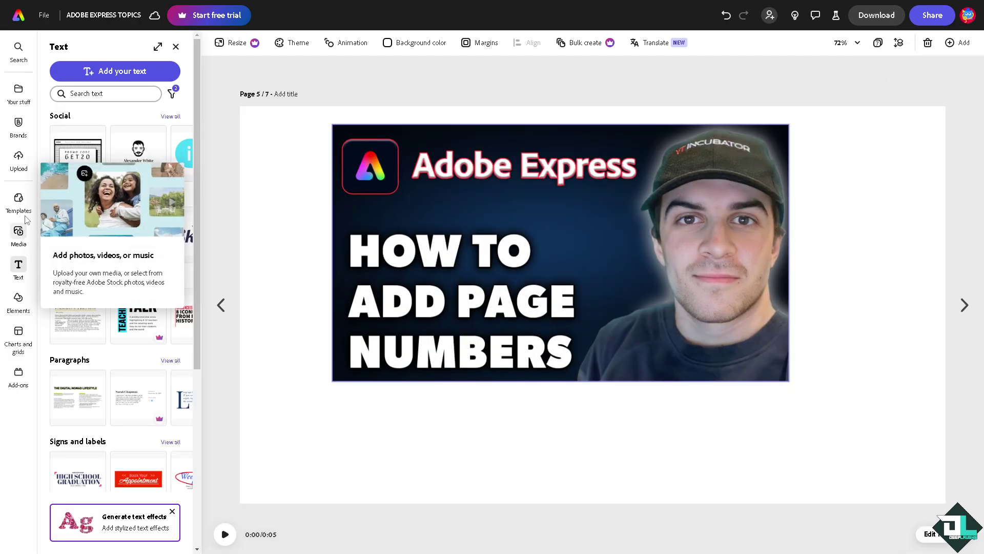
click(121, 71)
text(1)
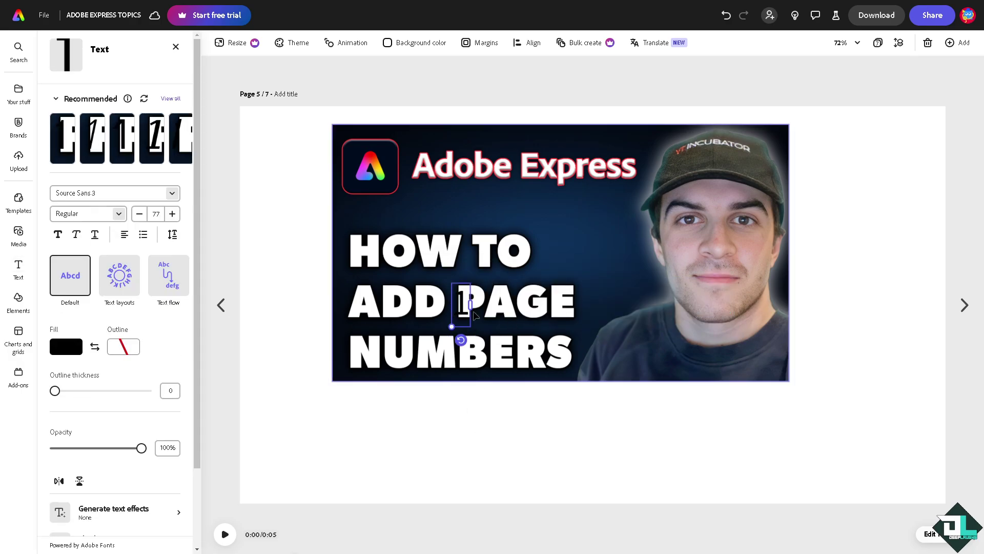
drag(458, 311, 916, 463)
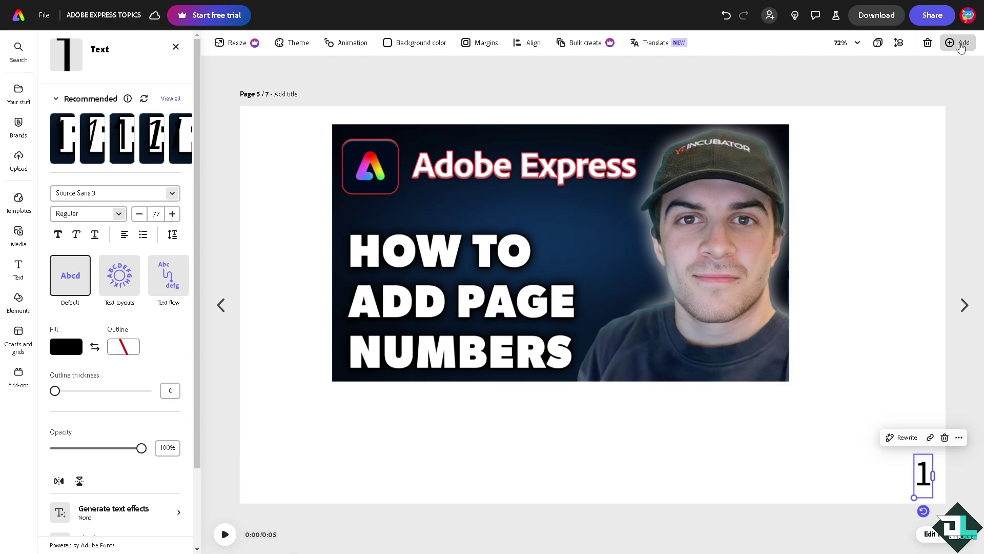
Duplicate the numeral-1 page and change its corner number to 2
click(961, 45)
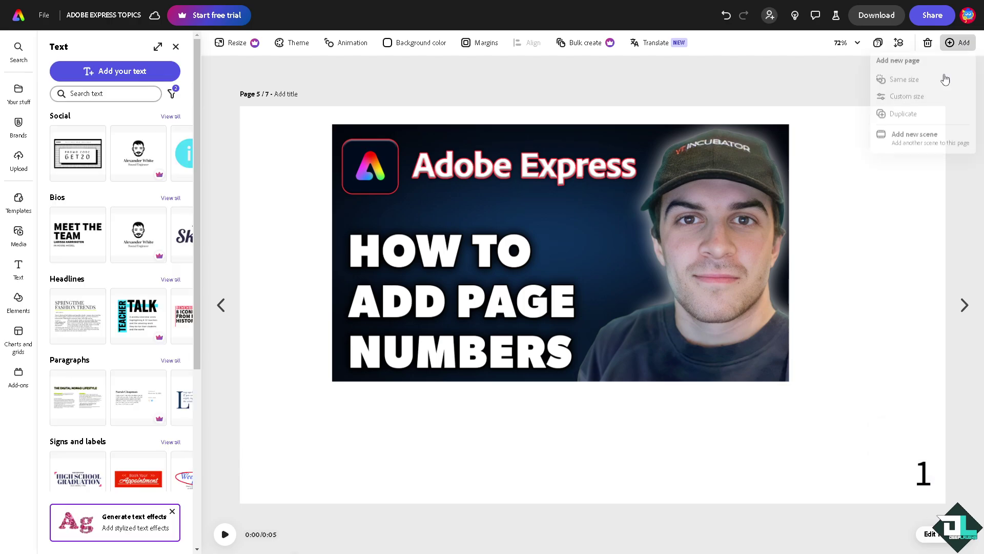
click(918, 117)
click(923, 468)
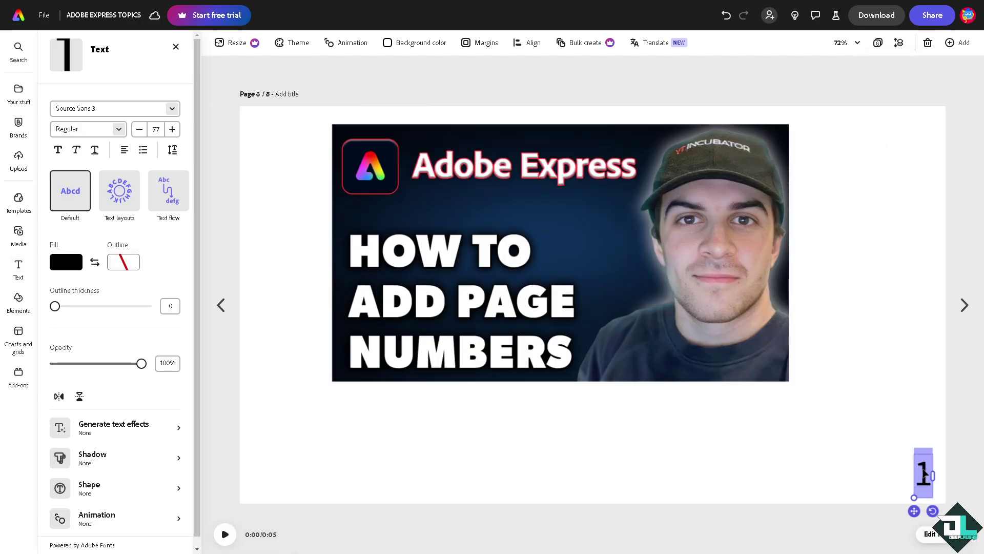
click(922, 469)
text(2)
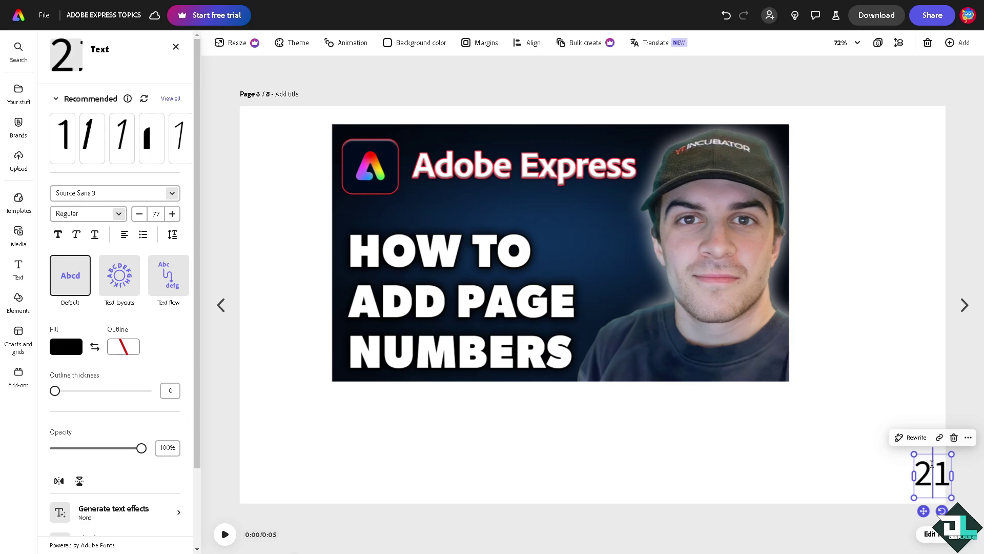
key(Delete)
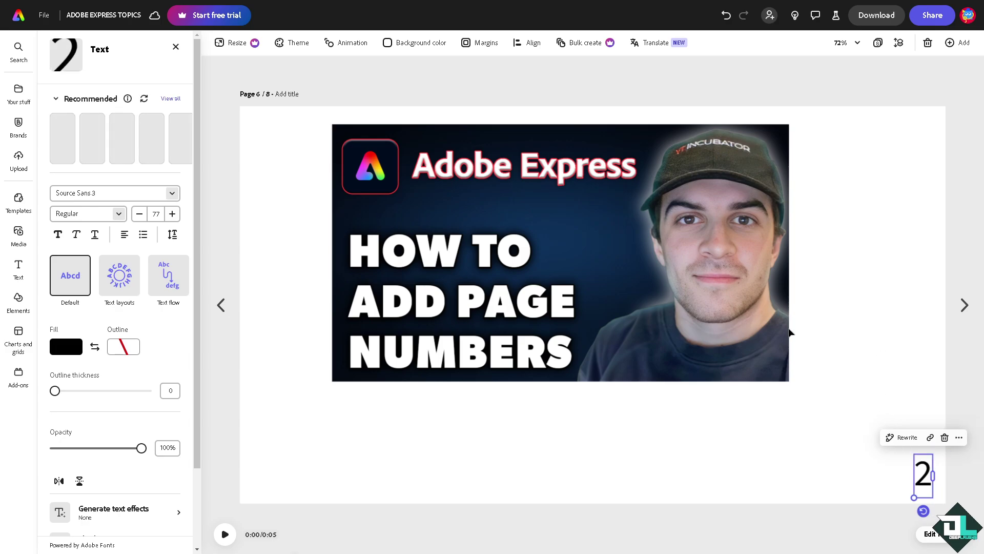